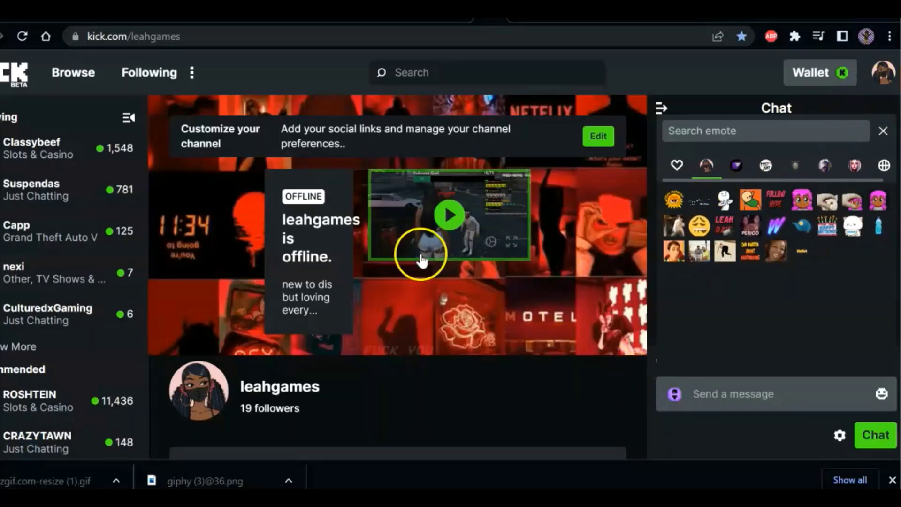
Go to Settings from the account menu, then Community > Emotes to view the channel's existing emotes.
{"action": "scroll", "coordinate": [415, 269], "scroll_direction": "down", "scroll_amount": 3}
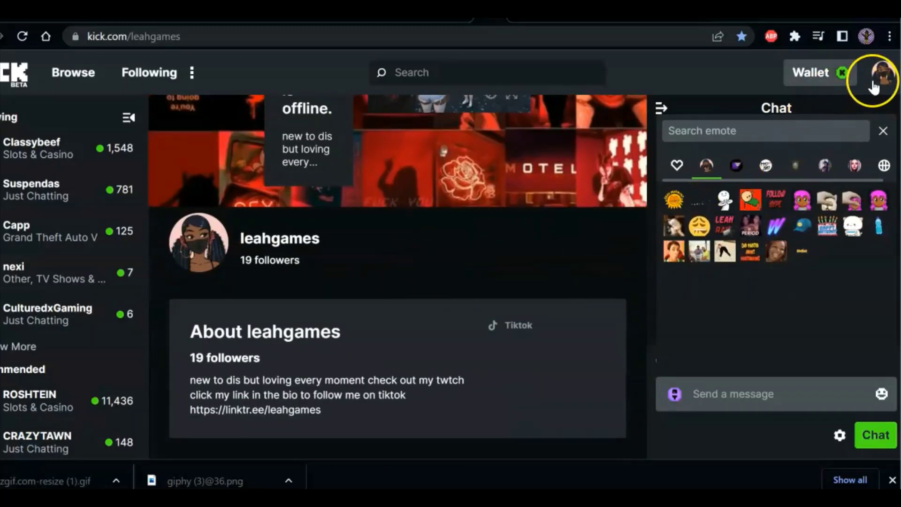
{"action": "left_click", "coordinate": [873, 86]}
{"action": "left_click", "coordinate": [791, 202]}
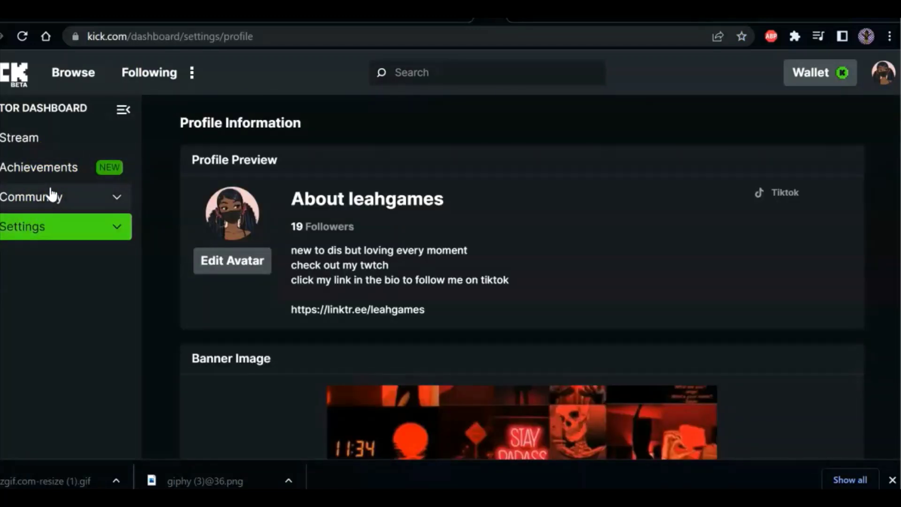
{"action": "left_click", "coordinate": [51, 197]}
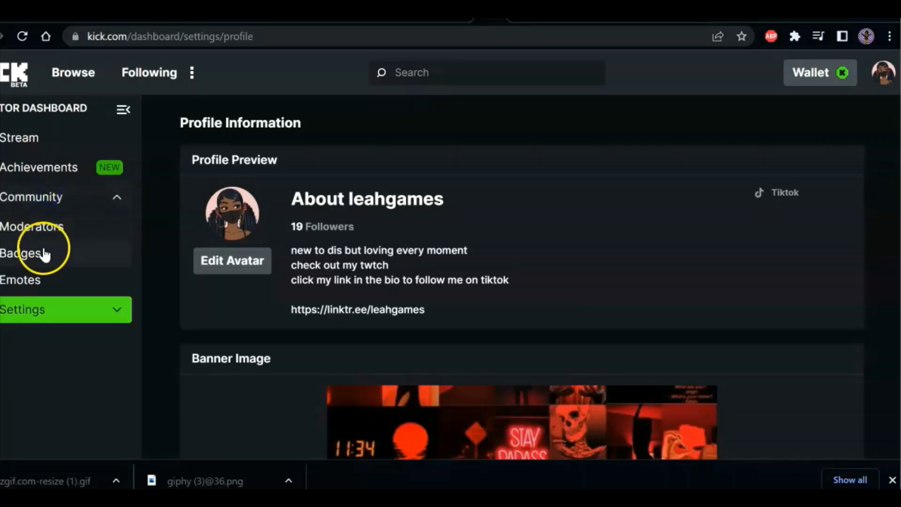
{"action": "left_click", "coordinate": [26, 280]}
{"action": "scroll", "coordinate": [319, 272], "scroll_direction": "down", "scroll_amount": 2}
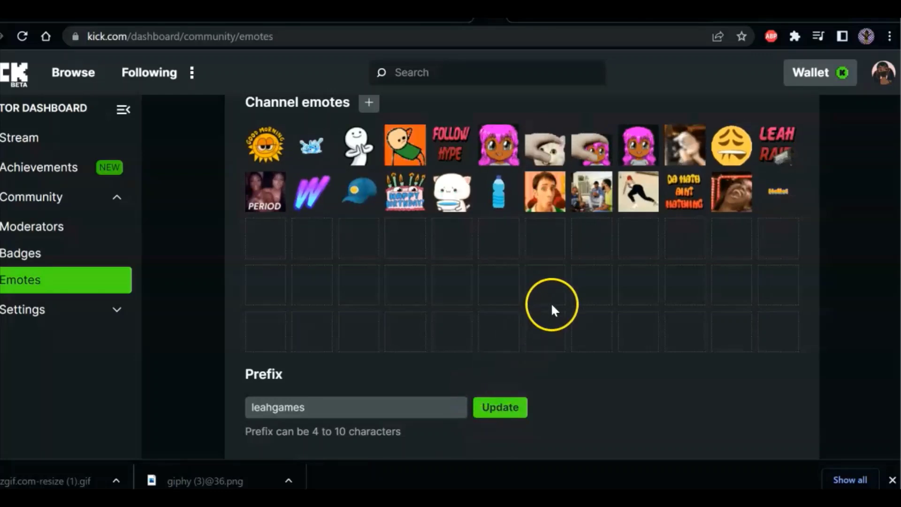
{"action": "scroll", "coordinate": [550, 302], "scroll_direction": "up", "scroll_amount": 2}
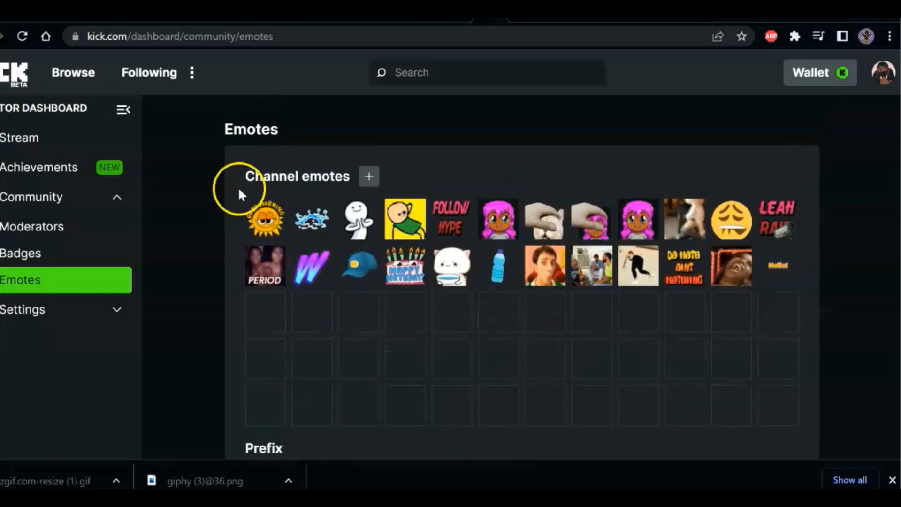
Browse the GIPHY 'twerk emote' results and open the Dancing Alien Area 51 GIF.
{"action": "left_click", "coordinate": [638, 10]}
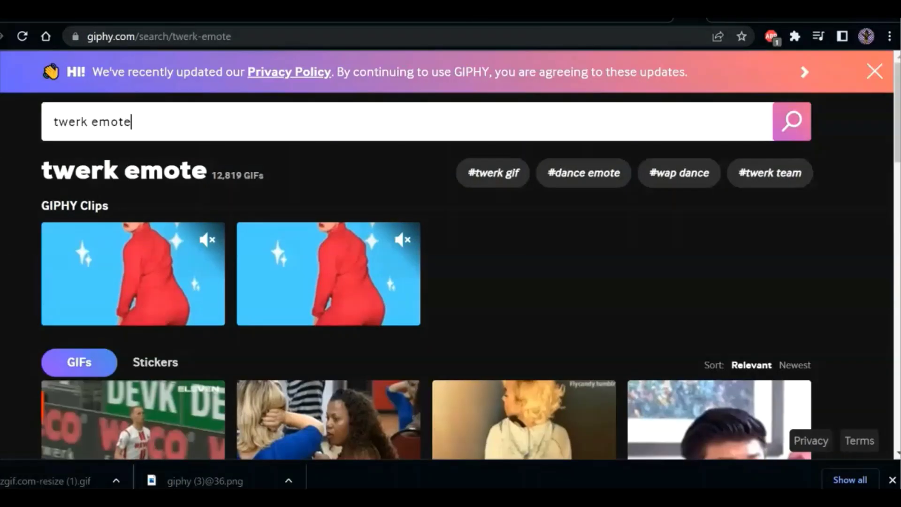
{"action": "scroll", "coordinate": [408, 245], "scroll_direction": "down", "scroll_amount": 5}
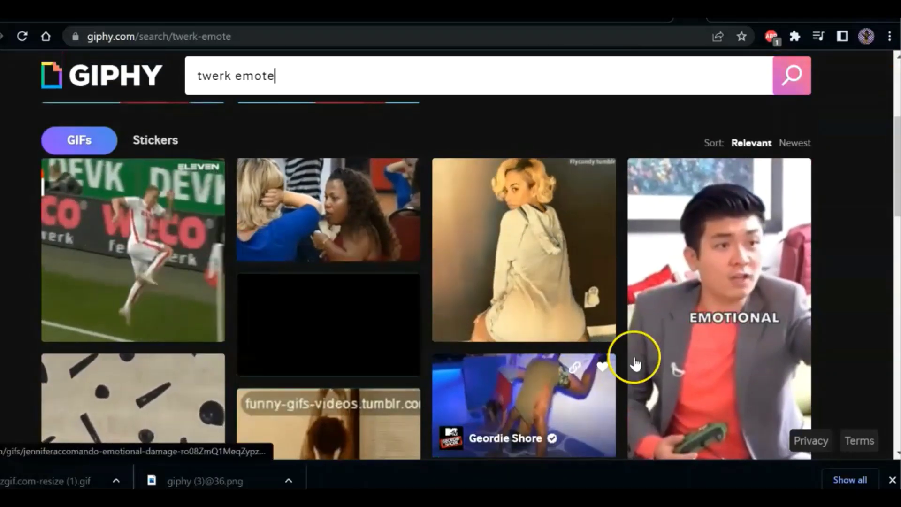
{"action": "scroll", "coordinate": [652, 338], "scroll_direction": "down", "scroll_amount": 10}
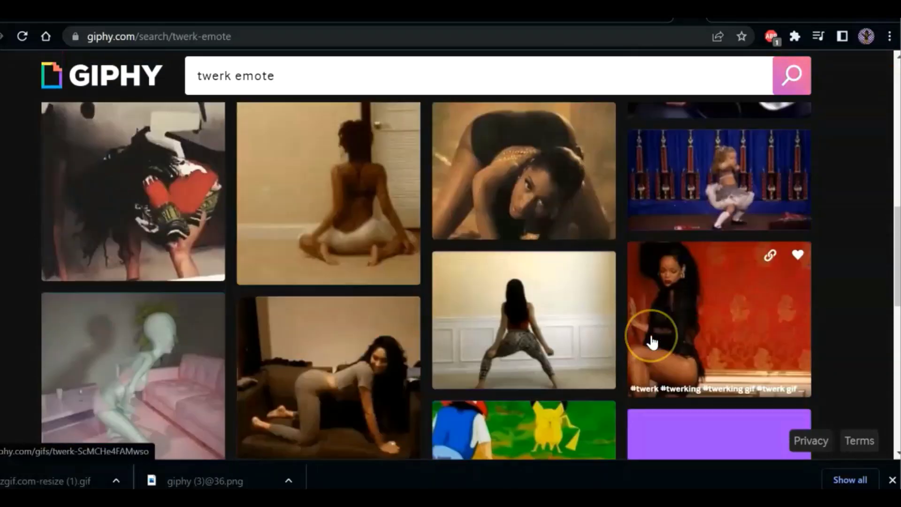
{"action": "scroll", "coordinate": [652, 341], "scroll_direction": "down", "scroll_amount": 5}
{"action": "scroll", "coordinate": [652, 341], "scroll_direction": "up", "scroll_amount": 2}
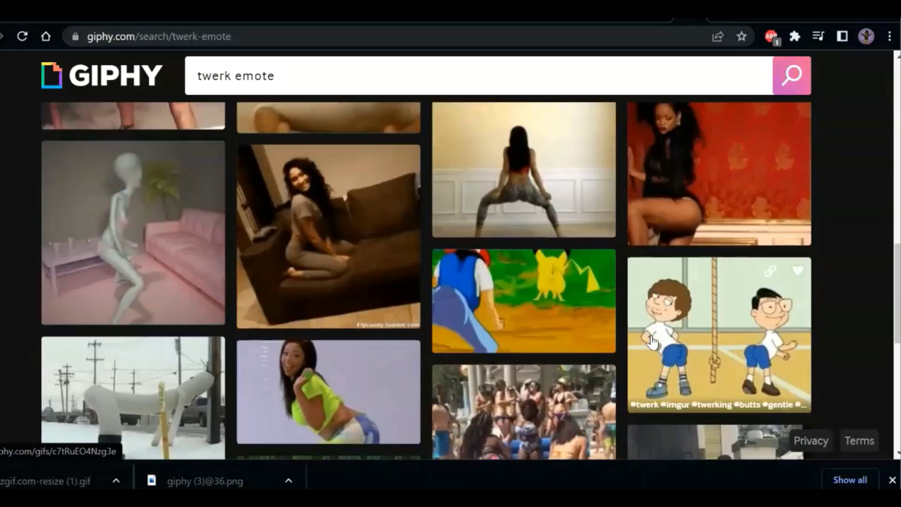
{"action": "left_click", "coordinate": [173, 278]}
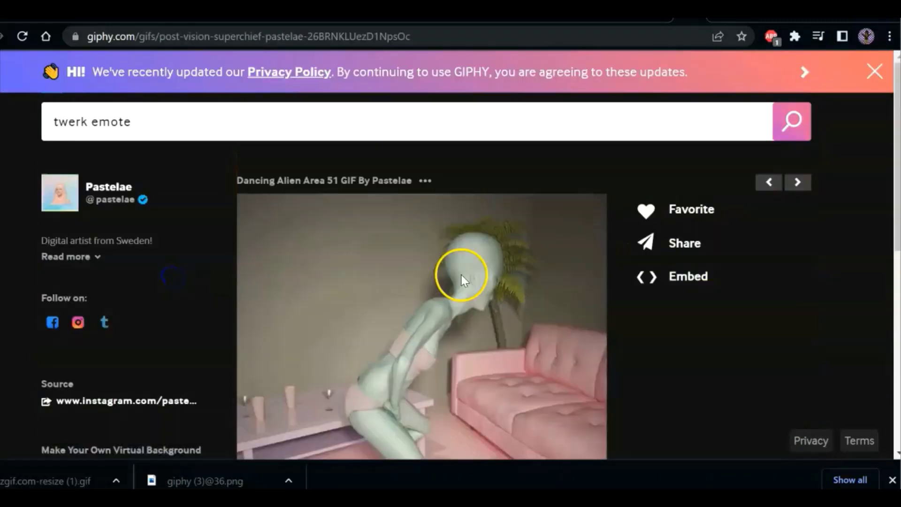
{"action": "scroll", "coordinate": [460, 279], "scroll_direction": "down", "scroll_amount": 3}
Save the alien GIF to the Desktop as giphy (11).gif.
{"action": "right_click", "coordinate": [413, 197]}
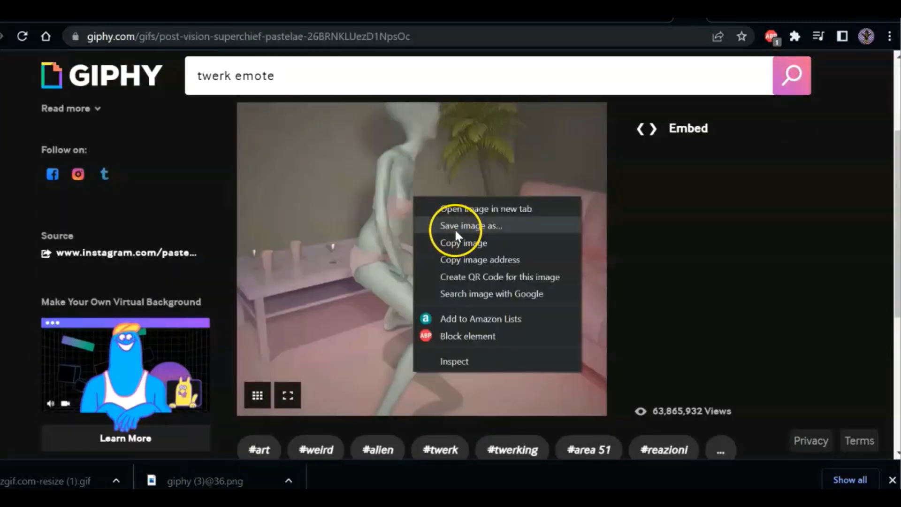
{"action": "left_click", "coordinate": [460, 225]}
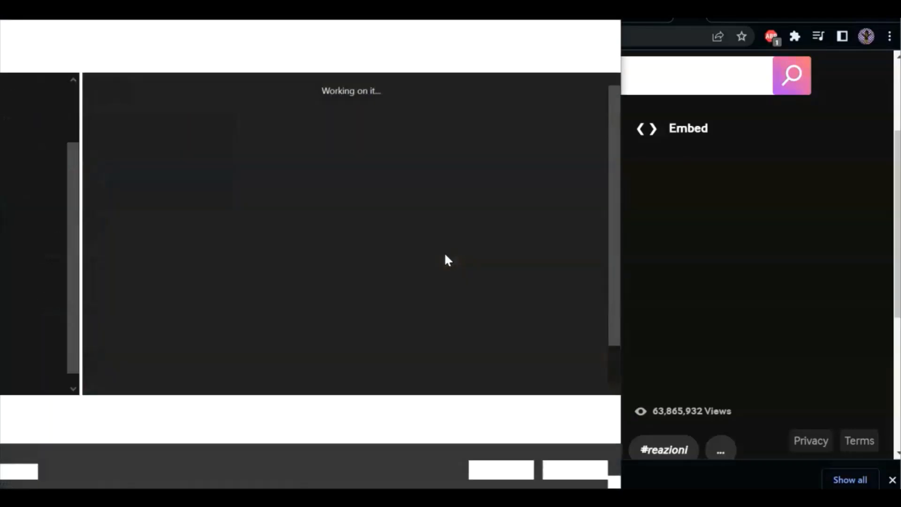
{"action": "left_click", "coordinate": [502, 467]}
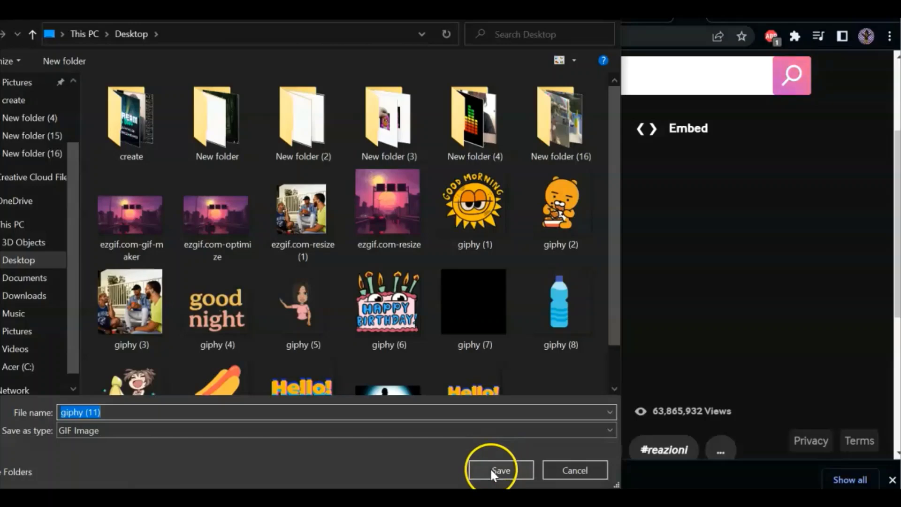
{"action": "left_click", "coordinate": [489, 467]}
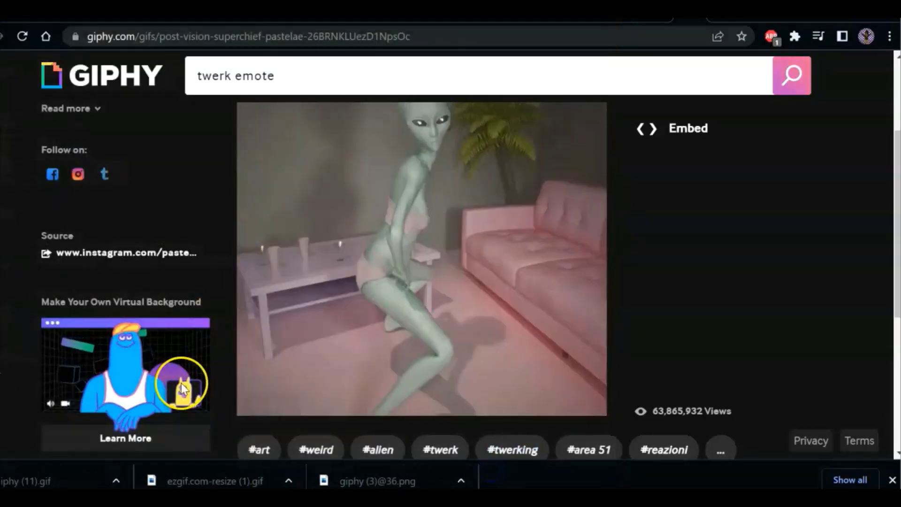
{"action": "scroll", "coordinate": [346, 206], "scroll_direction": "up", "scroll_amount": 3}
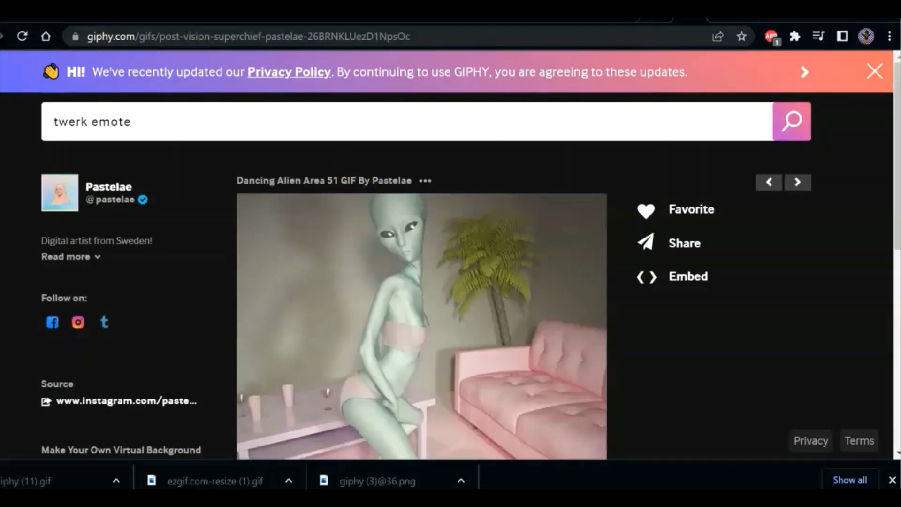
Upload giphy (11).gif to EZGIF's Cut tool, loading the 474×474px, 66-frame animation.
{"action": "left_click", "coordinate": [654, 10]}
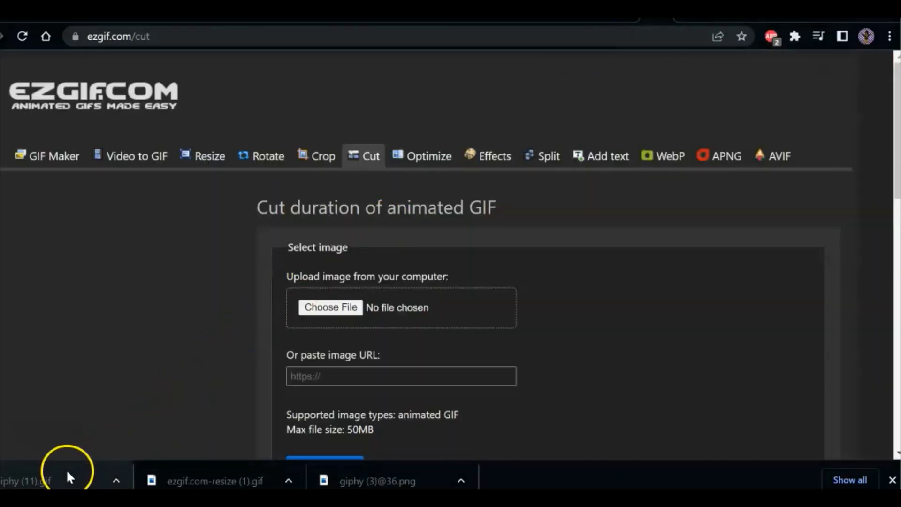
{"action": "left_click_drag", "start_coordinate": [67, 474], "coordinate": [246, 366]}
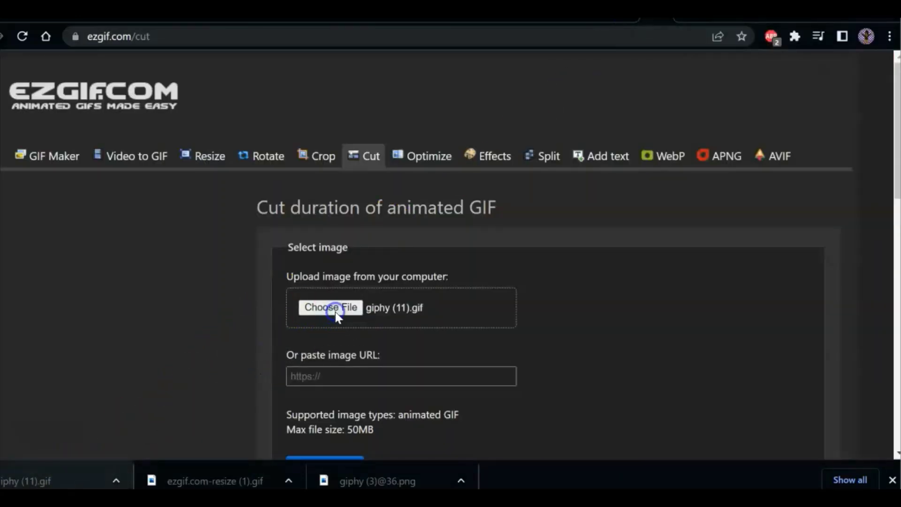
{"action": "scroll", "coordinate": [529, 349], "scroll_direction": "down", "scroll_amount": 2}
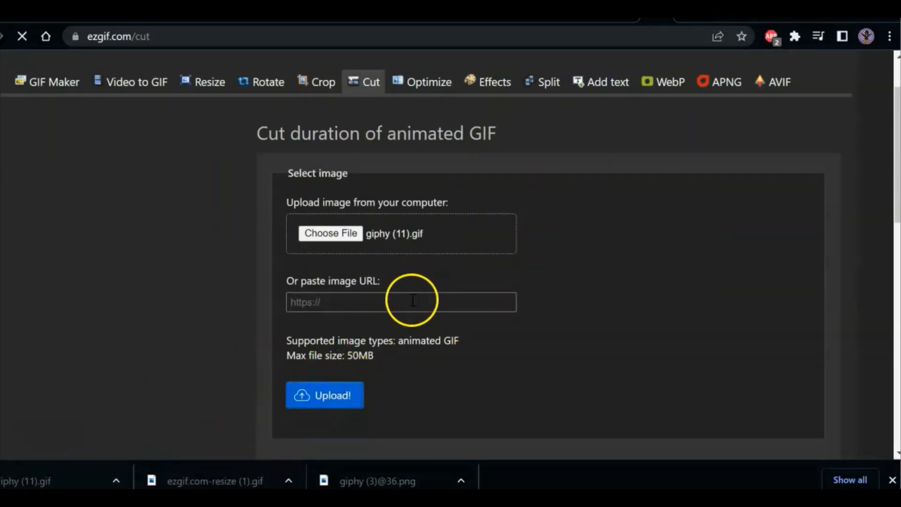
{"action": "scroll", "coordinate": [345, 349], "scroll_direction": "down", "scroll_amount": 4}
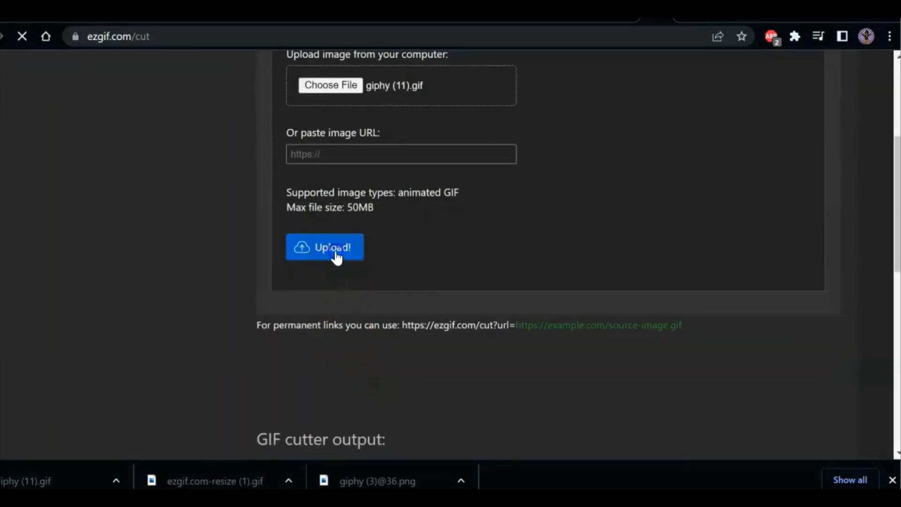
{"action": "scroll", "coordinate": [364, 366], "scroll_direction": "up", "scroll_amount": 7}
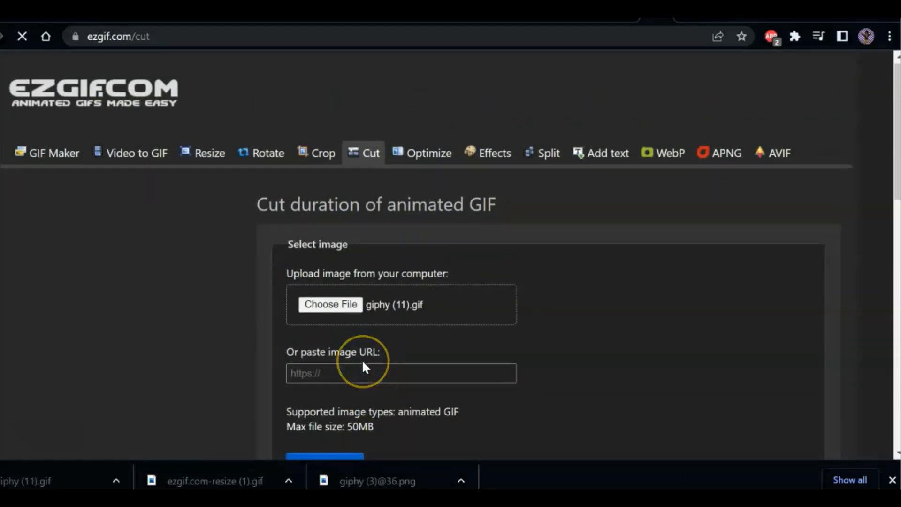
{"action": "scroll", "coordinate": [362, 365], "scroll_direction": "down", "scroll_amount": 14}
{"action": "scroll", "coordinate": [362, 360], "scroll_direction": "up", "scroll_amount": 11}
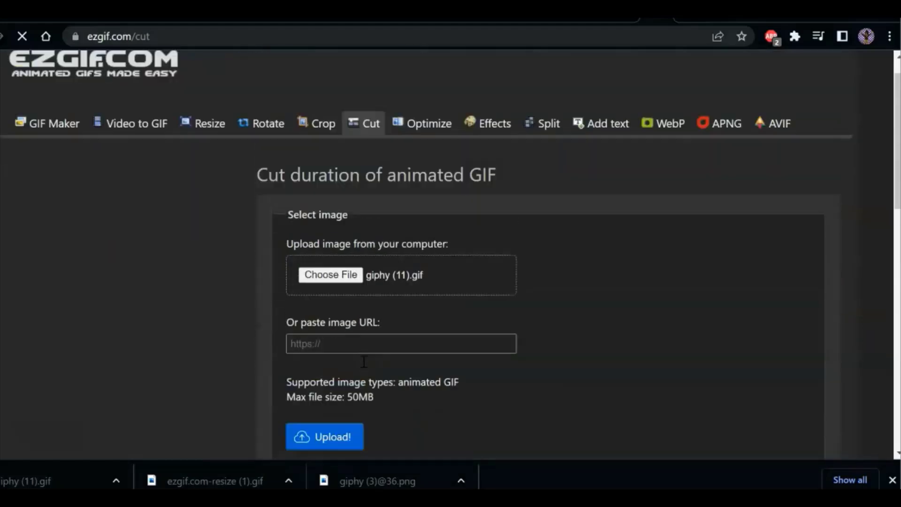
{"action": "scroll", "coordinate": [363, 362], "scroll_direction": "down", "scroll_amount": 5}
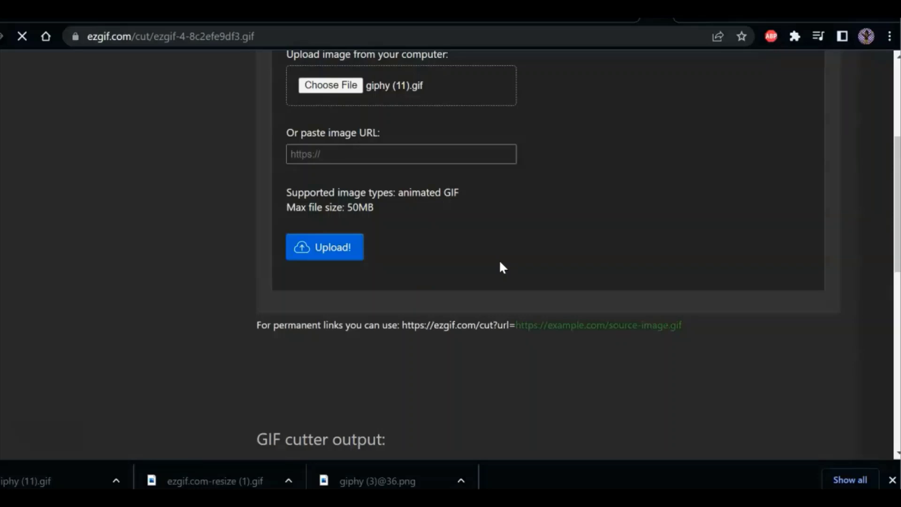
{"action": "scroll", "coordinate": [491, 265], "scroll_direction": "down", "scroll_amount": 3}
Set a starting frame and run Cut duration on the GIF.
{"action": "left_click", "coordinate": [484, 271]}
{"action": "scroll", "coordinate": [471, 282], "scroll_direction": "down", "scroll_amount": 6}
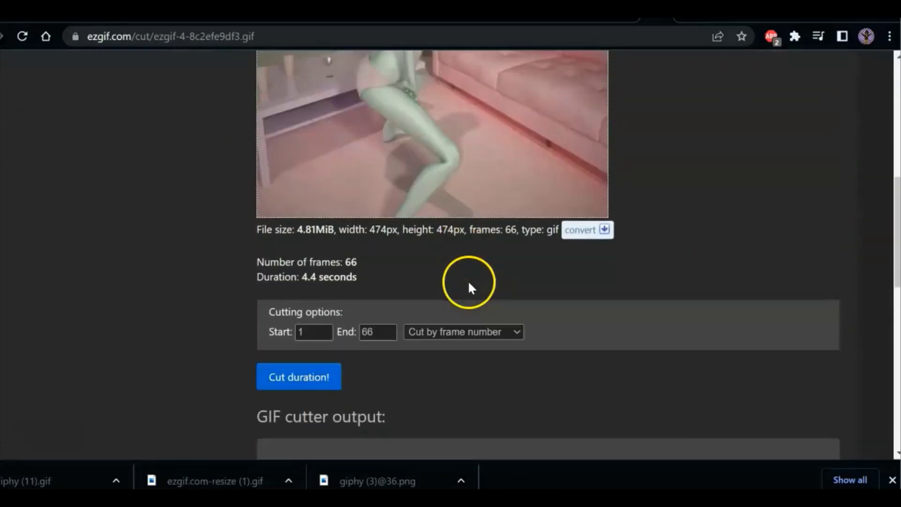
{"action": "left_click", "coordinate": [277, 304]}
{"action": "scroll", "coordinate": [263, 303], "scroll_direction": "down", "scroll_amount": 2}
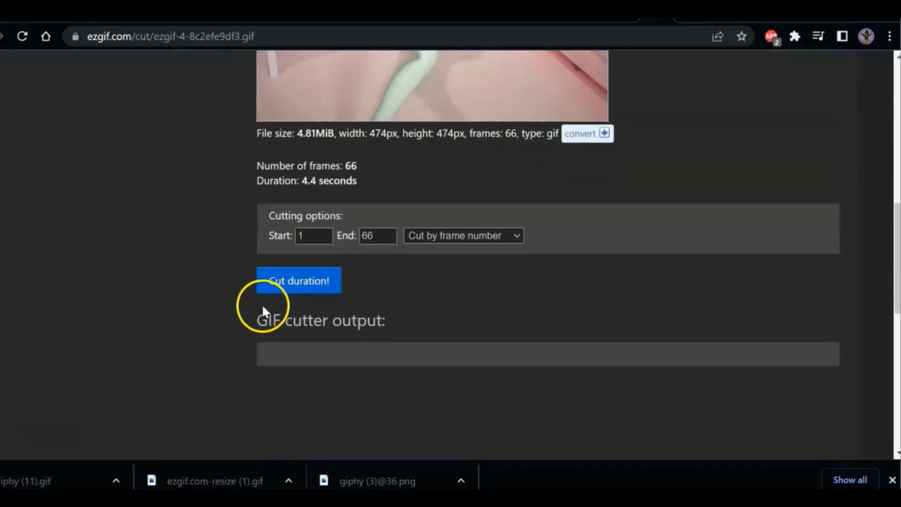
{"action": "left_click", "coordinate": [299, 288]}
{"action": "scroll", "coordinate": [306, 284], "scroll_direction": "up", "scroll_amount": 10}
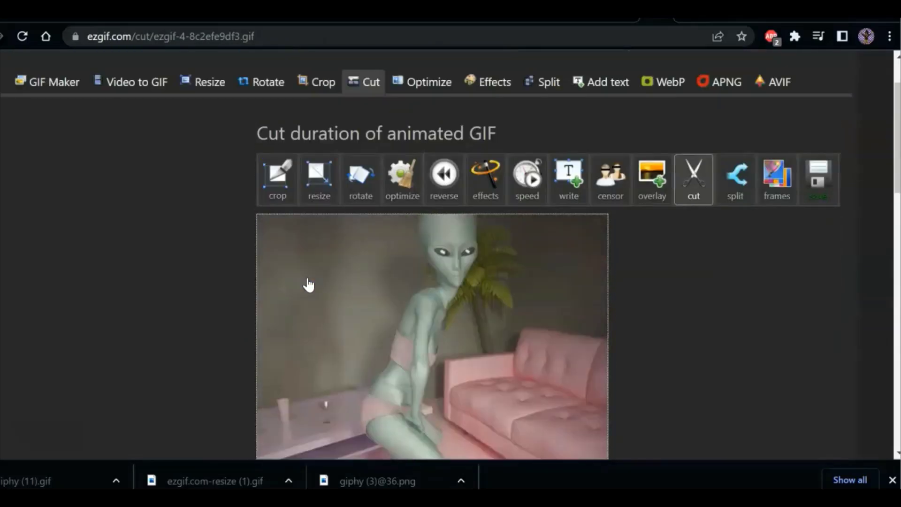
Resize the GIF to 100×100 px with EZGIF's resize tool.
{"action": "left_click", "coordinate": [318, 179]}
{"action": "scroll", "coordinate": [410, 282], "scroll_direction": "down", "scroll_amount": 8}
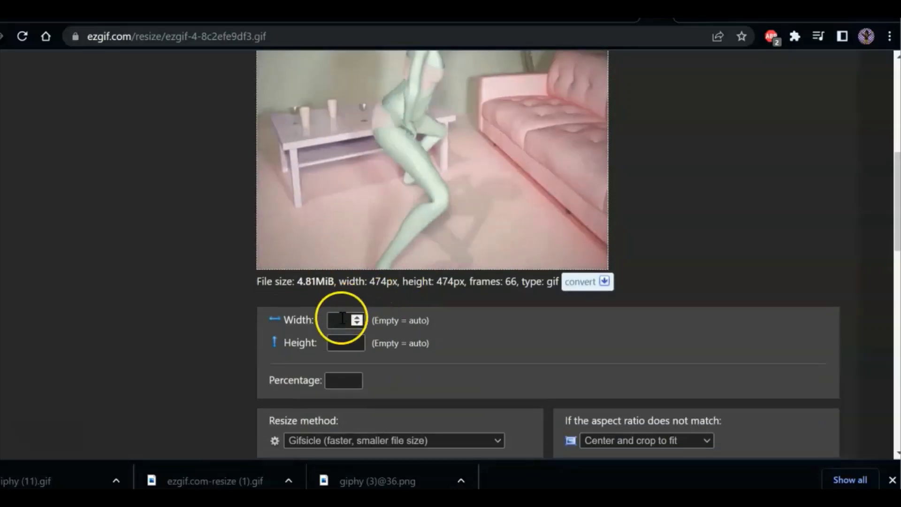
{"action": "left_click", "coordinate": [341, 319]}
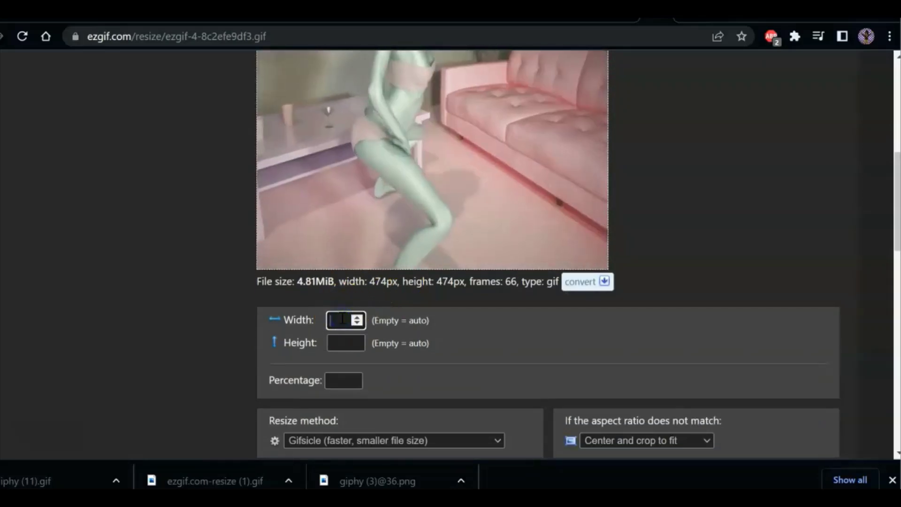
{"action": "type", "text": "100"}
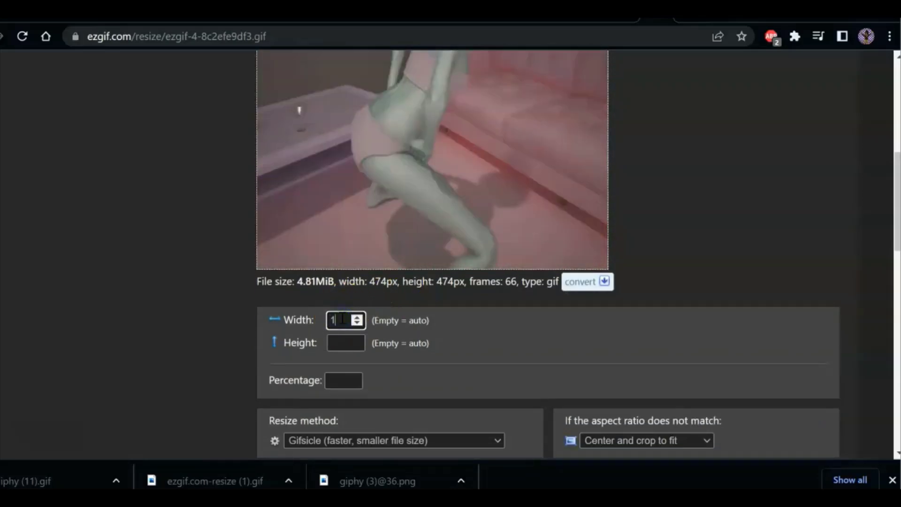
{"action": "left_click", "coordinate": [337, 344]}
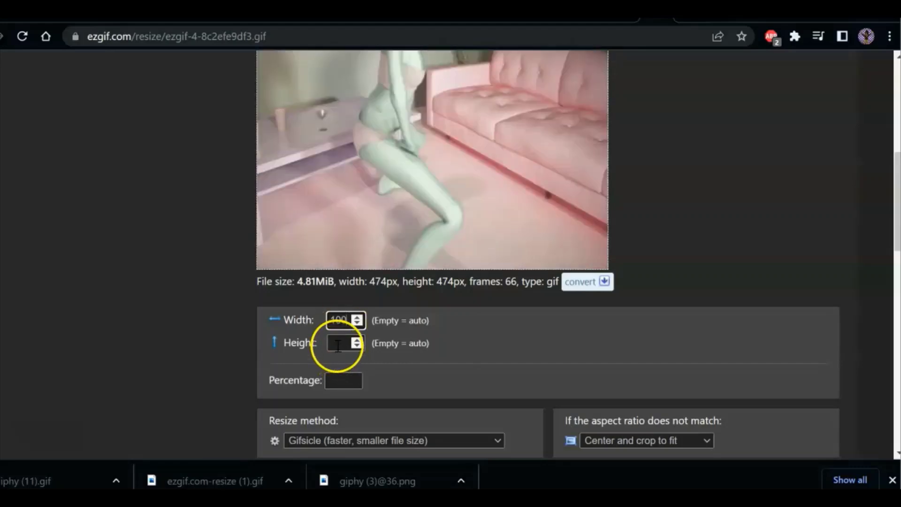
{"action": "type", "text": "100"}
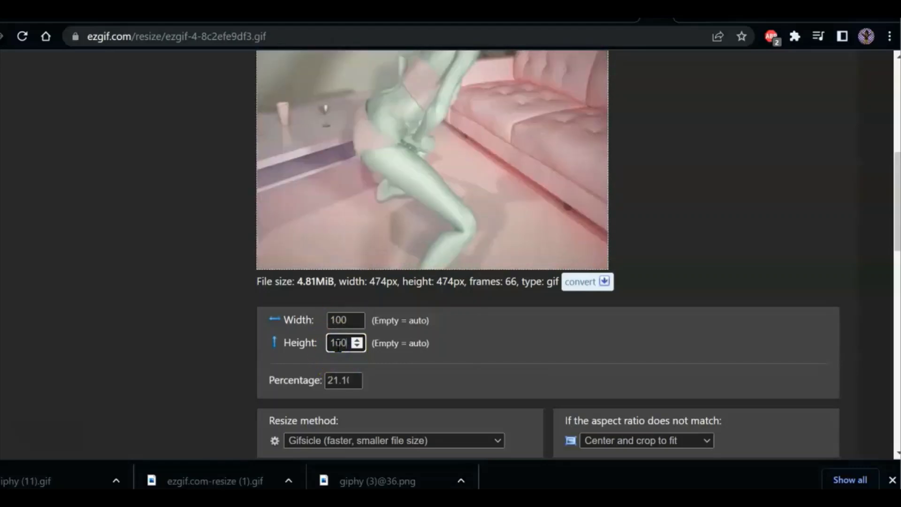
{"action": "scroll", "coordinate": [338, 347], "scroll_direction": "down", "scroll_amount": 5}
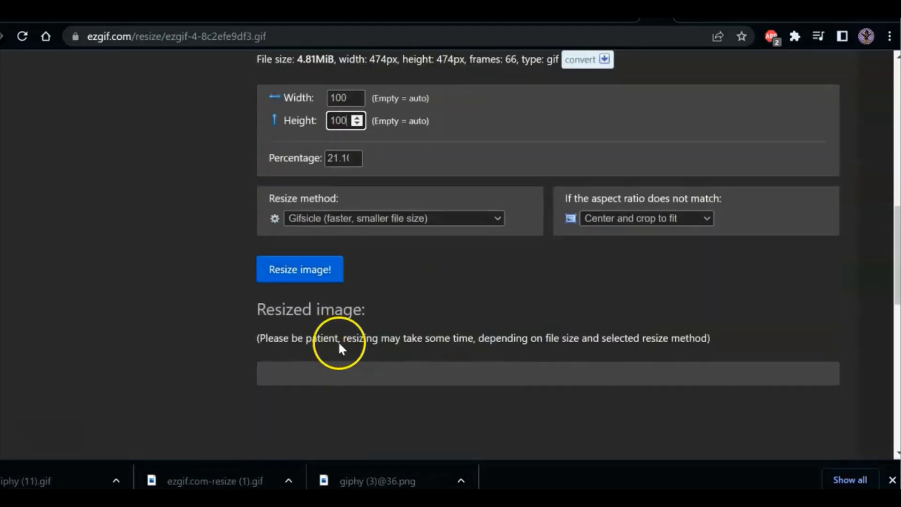
{"action": "left_click", "coordinate": [278, 271]}
{"action": "scroll", "coordinate": [452, 313], "scroll_direction": "down", "scroll_amount": 3}
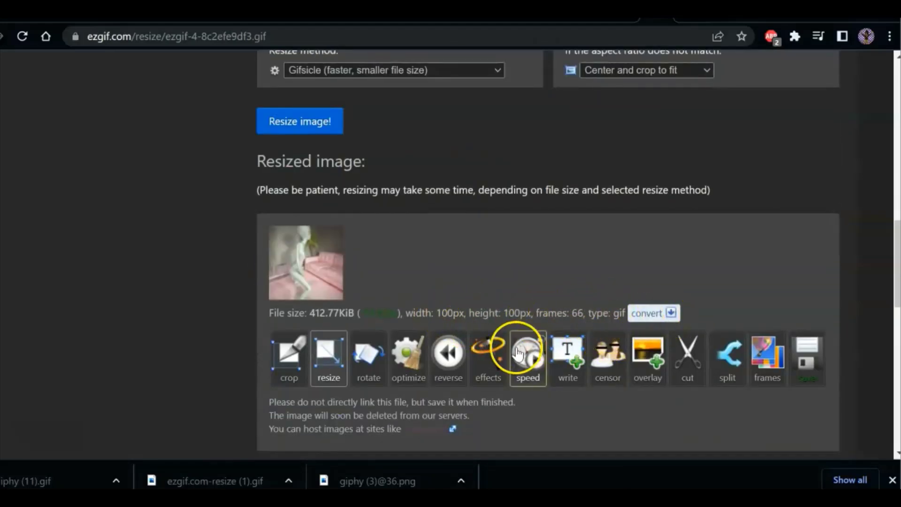
Download the resized GIF as ezgif.com-resize (2).gif and return to the Kick tab.
{"action": "left_click", "coordinate": [792, 372]}
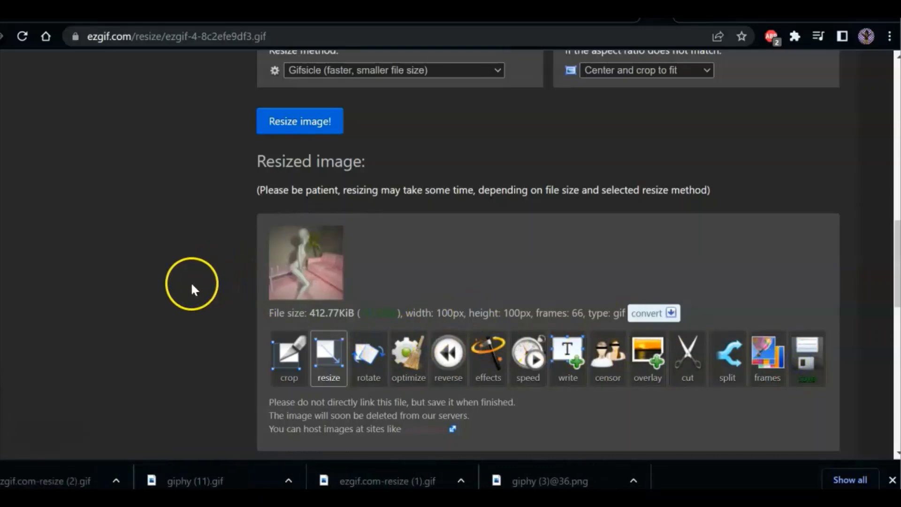
{"action": "scroll", "coordinate": [183, 300], "scroll_direction": "down", "scroll_amount": 2}
{"action": "scroll", "coordinate": [483, 90], "scroll_direction": "up", "scroll_amount": 4}
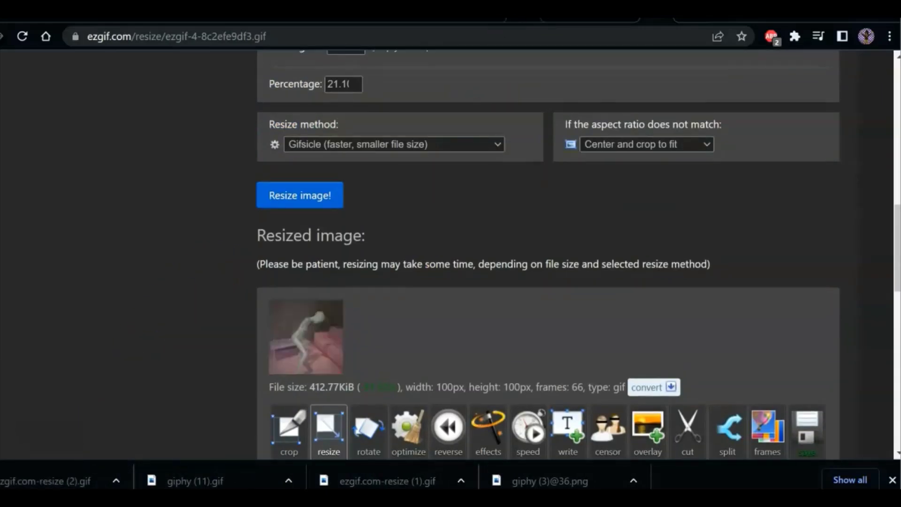
{"action": "key", "text": "ctrl+Tab"}
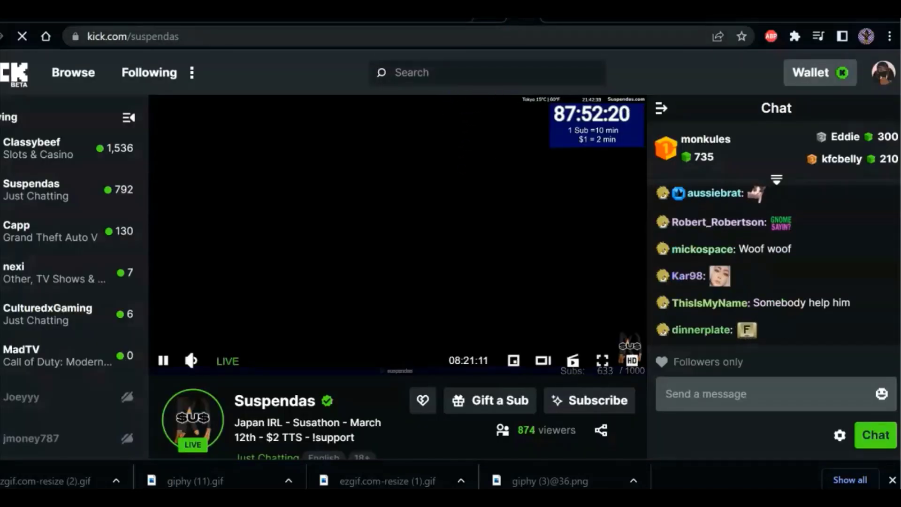
Start a new channel emote and upload ezgif.com-resize (2).gif as its image.
{"action": "key", "text": "ctrl+Tab"}
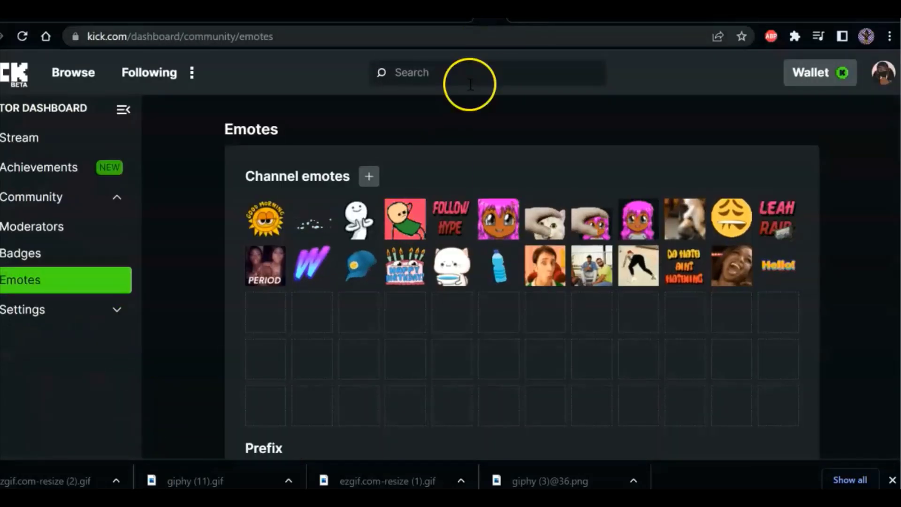
{"action": "left_click", "coordinate": [362, 175]}
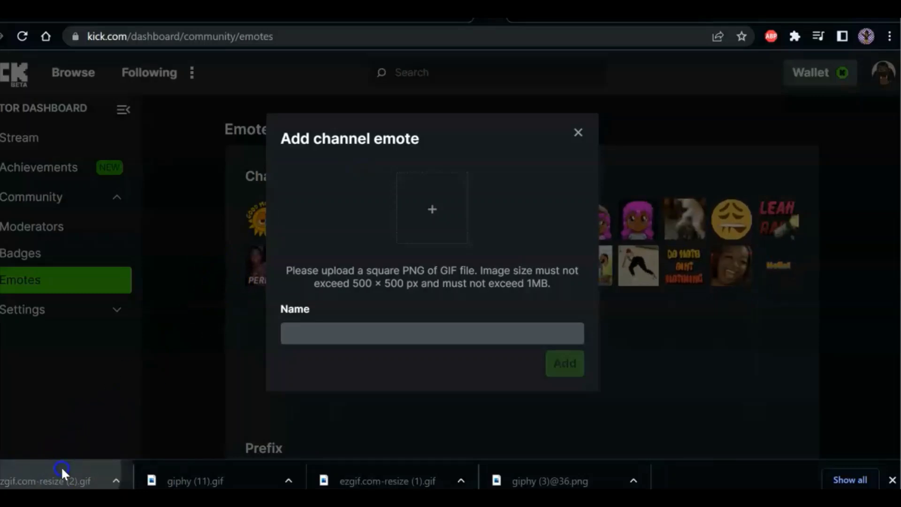
{"action": "left_click_drag", "start_coordinate": [397, 238], "coordinate": [433, 227]}
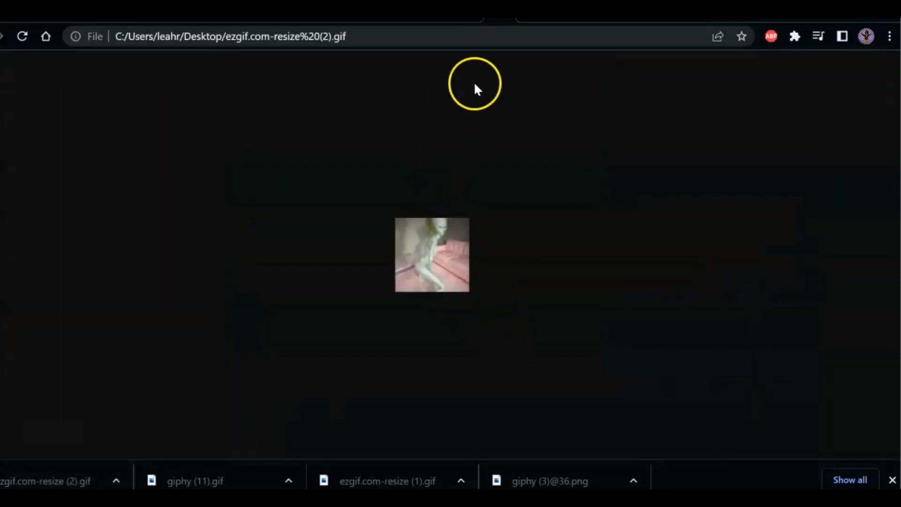
{"action": "key", "text": "ctrl+w"}
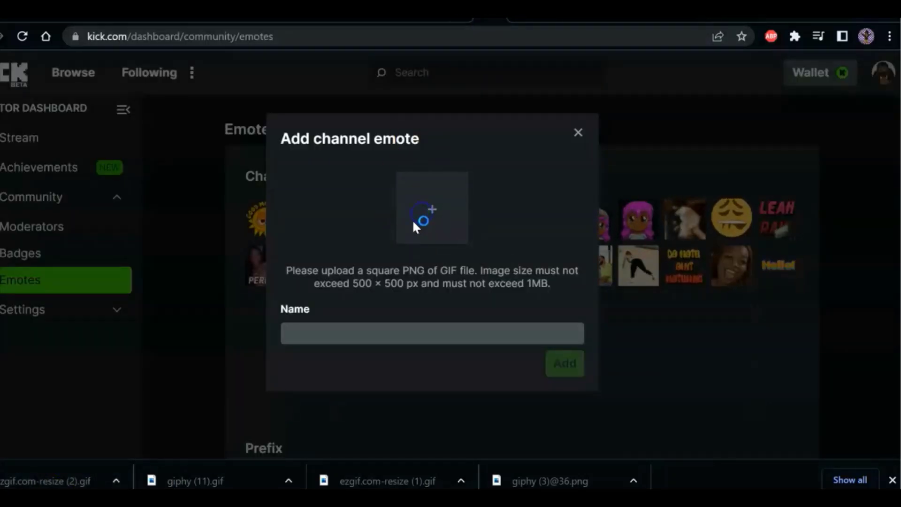
{"action": "left_click", "coordinate": [413, 223]}
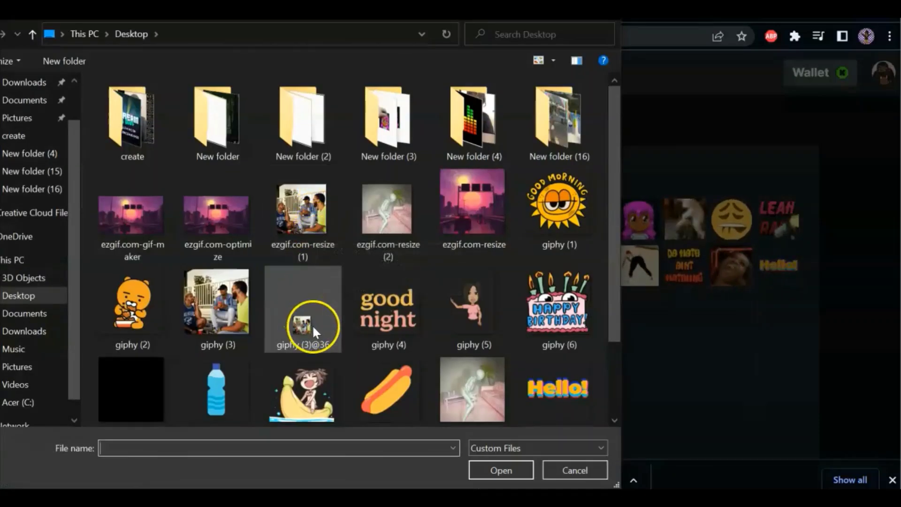
{"action": "left_click", "coordinate": [380, 214]}
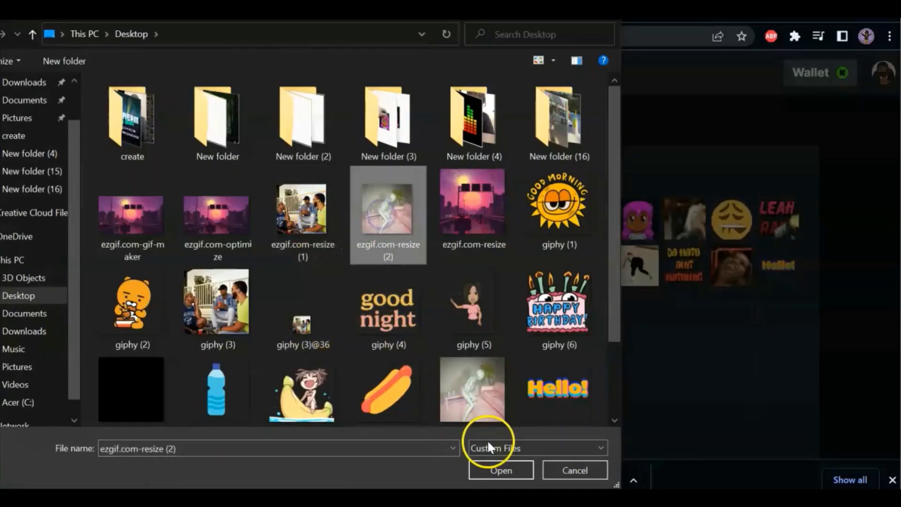
{"action": "left_click", "coordinate": [499, 470]}
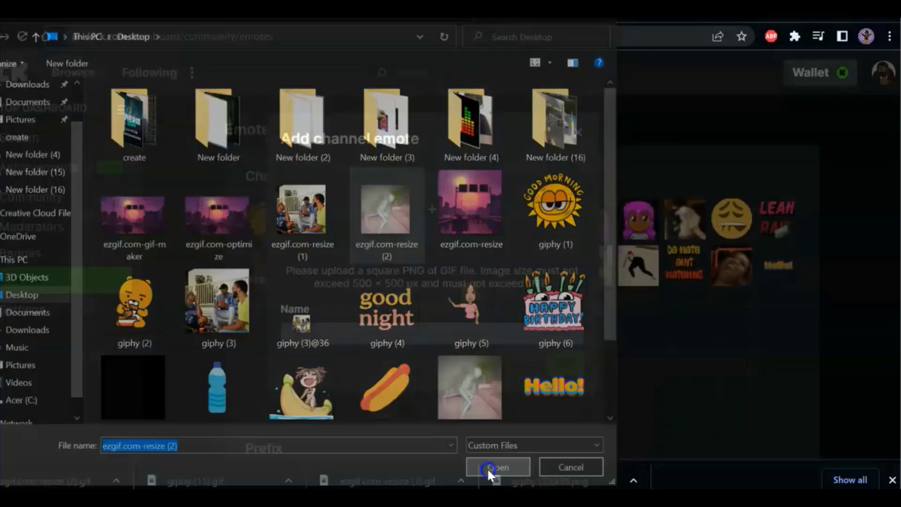
Name the emote 'twrkin' and add it to the channel emotes.
{"action": "left_click", "coordinate": [408, 332]}
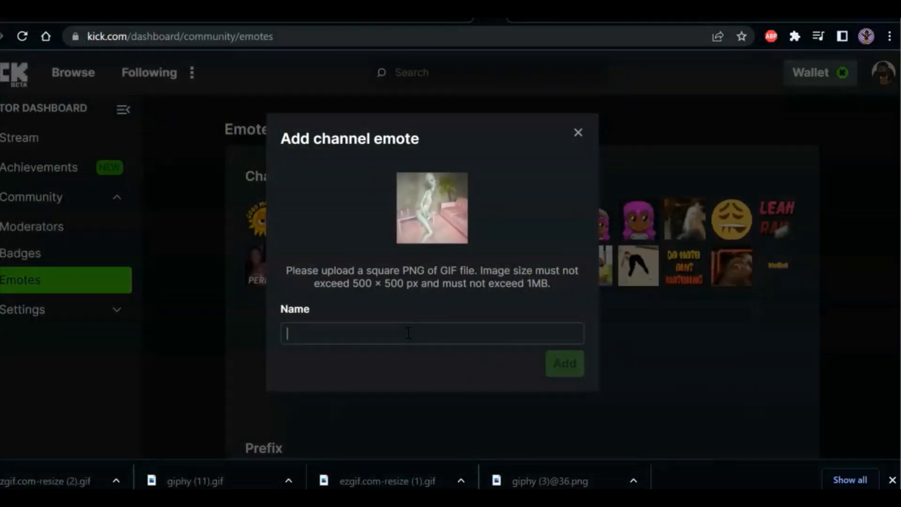
{"action": "type", "text": "twr"}
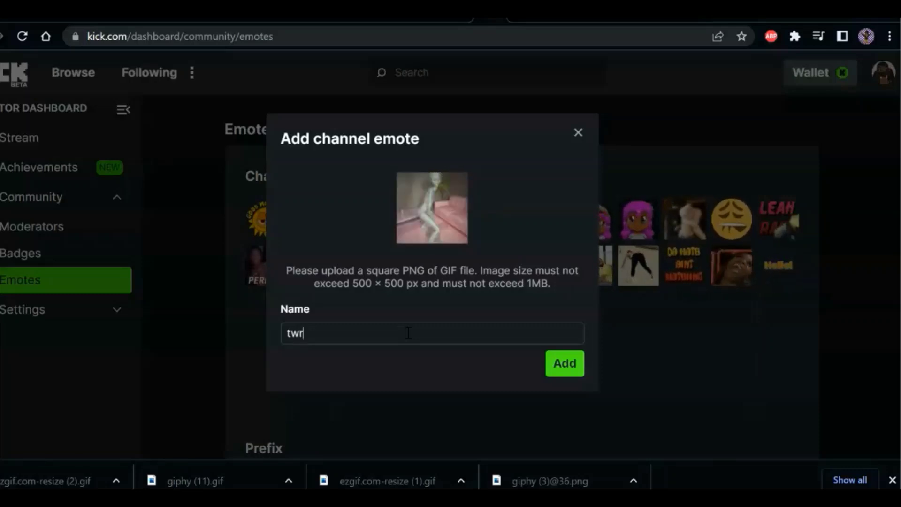
{"action": "type", "text": "kin"}
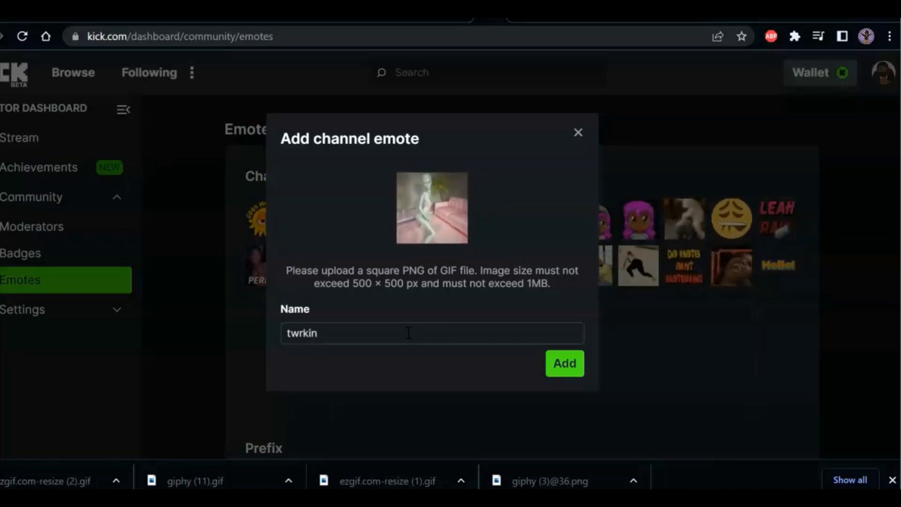
{"action": "left_click", "coordinate": [563, 370]}
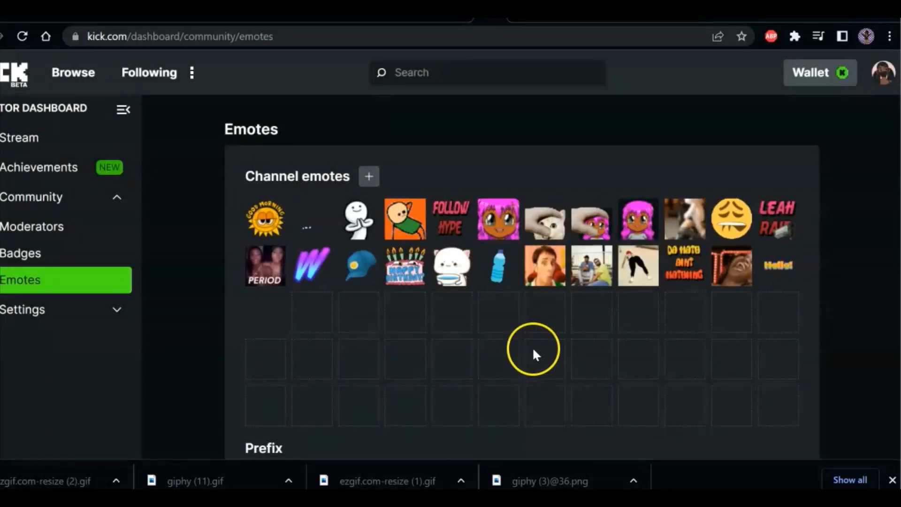
Go to your own channel page from the account menu and open its chat with an empty message box.
{"action": "mouse_move", "coordinate": [269, 314]}
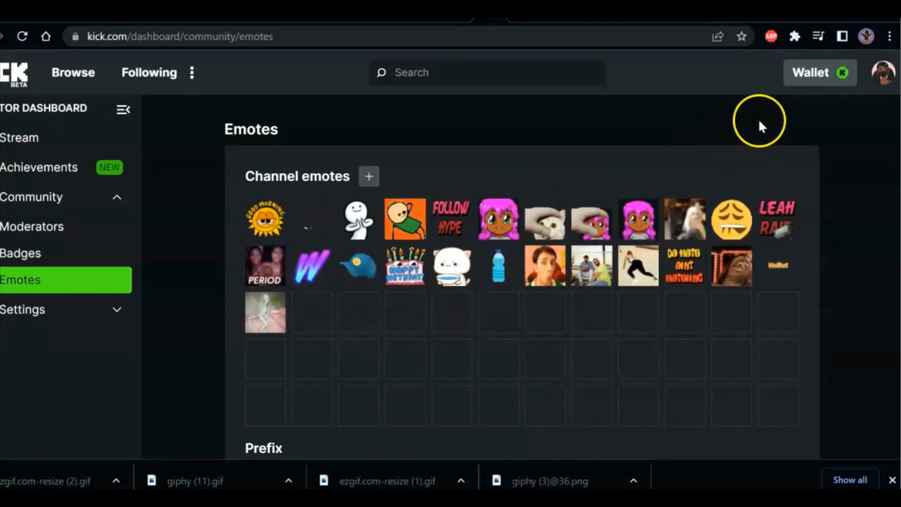
{"action": "left_click", "coordinate": [883, 81]}
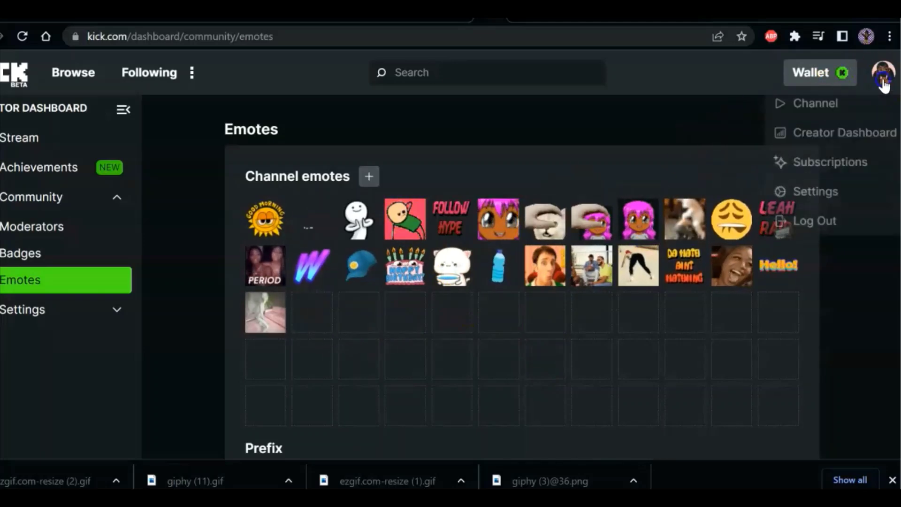
{"action": "left_click", "coordinate": [818, 106]}
{"action": "scroll", "coordinate": [561, 287], "scroll_direction": "down", "scroll_amount": 5}
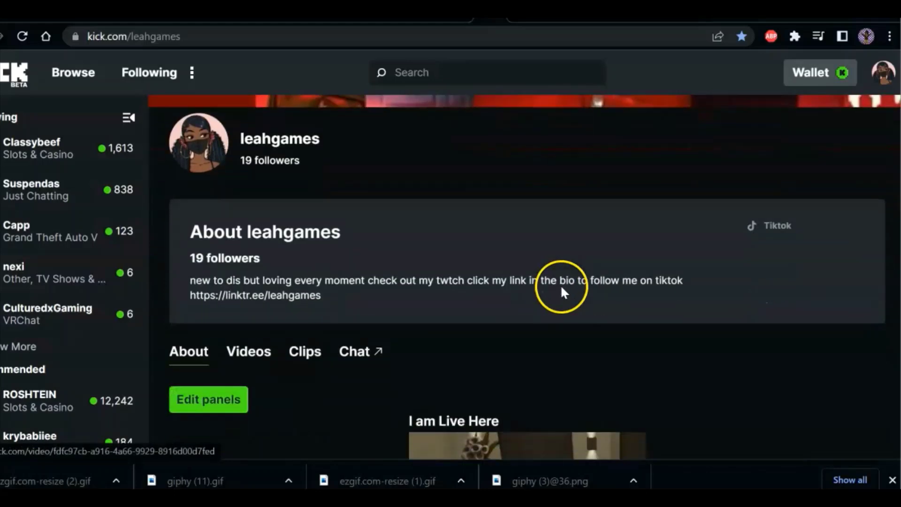
{"action": "left_click", "coordinate": [367, 280]}
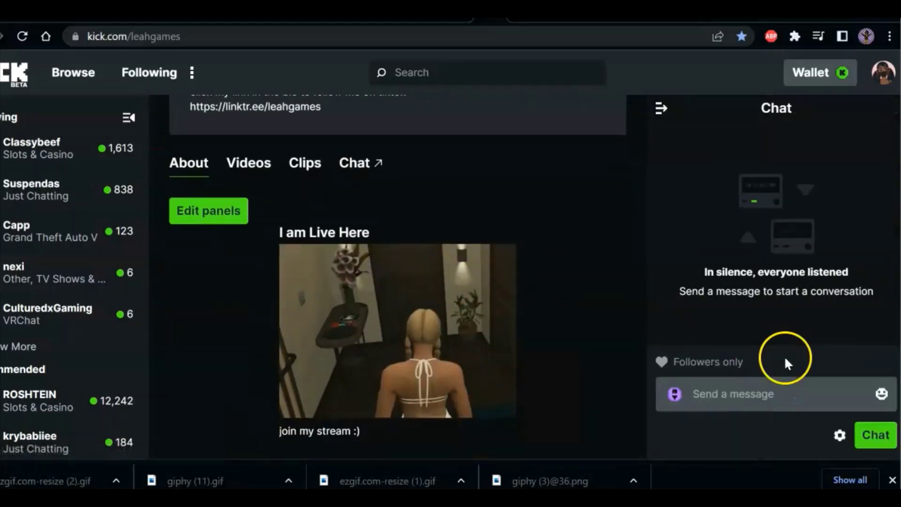
{"action": "left_click", "coordinate": [747, 380]}
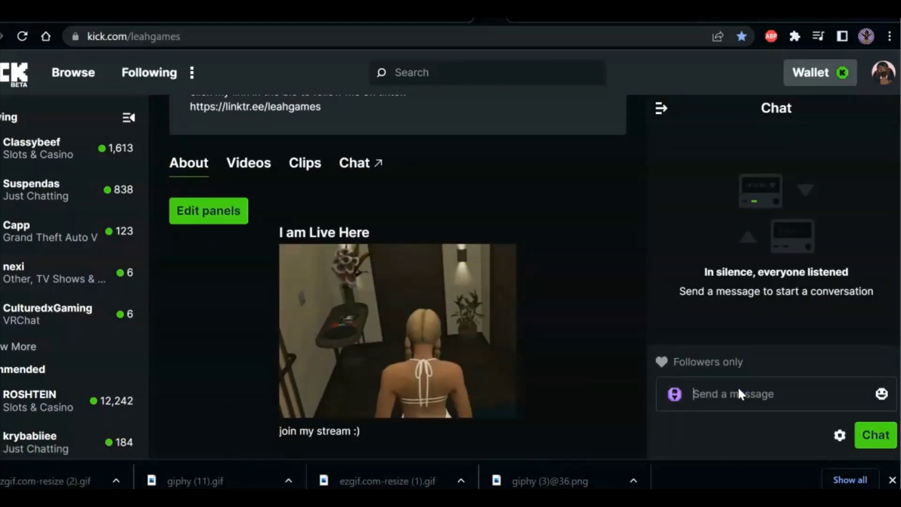
{"action": "type", "text": "https://tma02.github.io/twitch-emote-resizer/"}
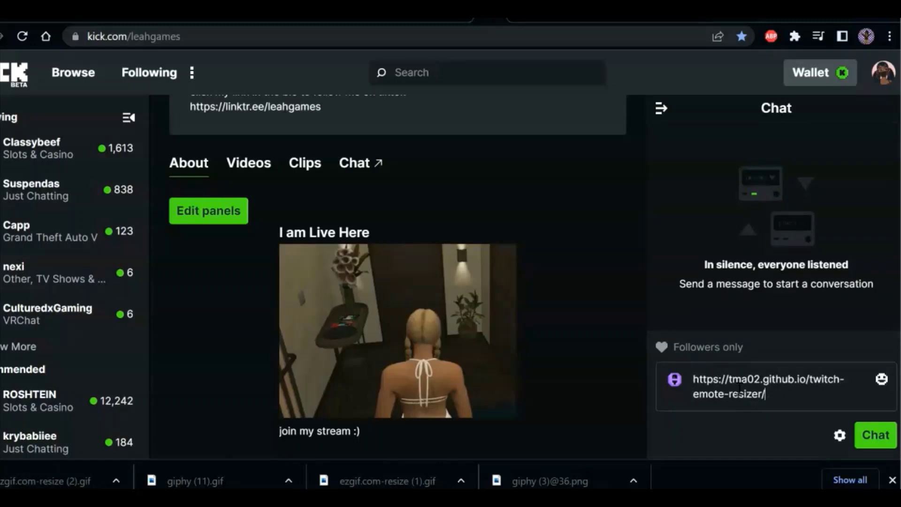
{"action": "key", "text": "BackSpace"}
{"action": "key", "text": "BackSpace"}
{"action": "key", "text": "BackSpace"}
{"action": "key", "text": "BackSpace"}
{"action": "key", "text": "BackSpace"}
{"action": "key", "text": "BackSpace"}
{"action": "key", "text": "BackSpace"}
{"action": "key", "text": "BackSpace"}
{"action": "key", "text": "BackSpace"}
{"action": "key", "text": "BackSpace"}
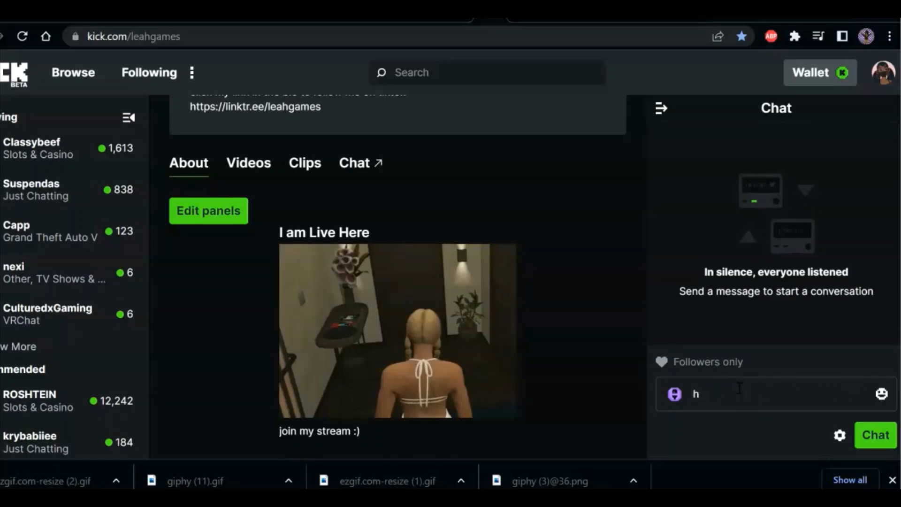
Insert five twrkin alien emotes from the emote picker and send them in chat.
{"action": "left_click", "coordinate": [877, 397]}
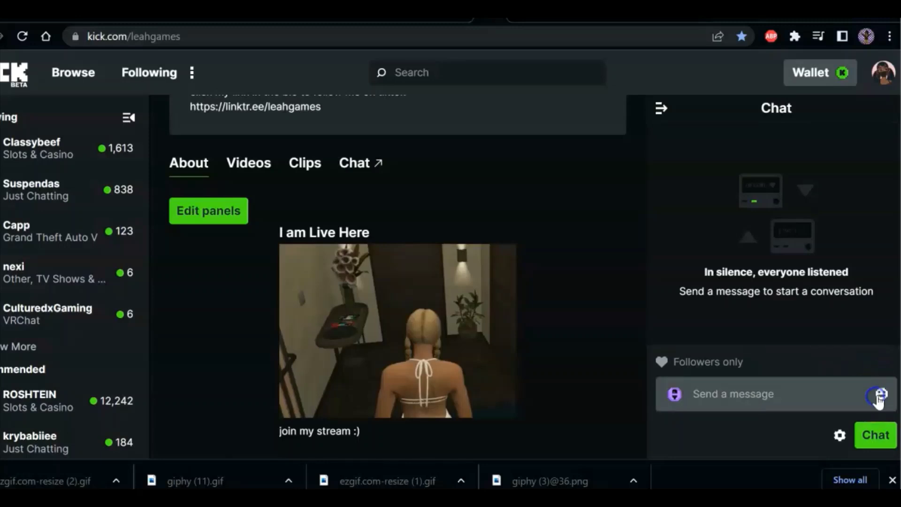
{"action": "left_click", "coordinate": [881, 392]}
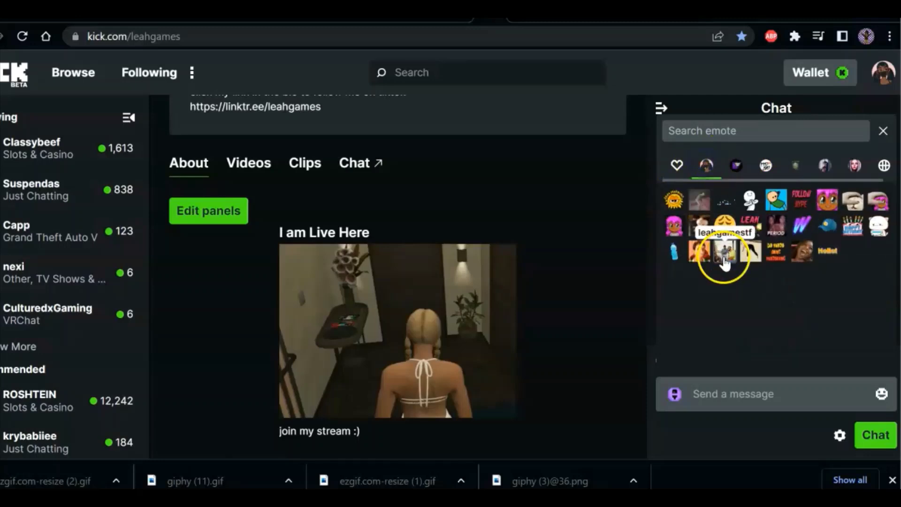
{"action": "double_click", "coordinate": [698, 208]}
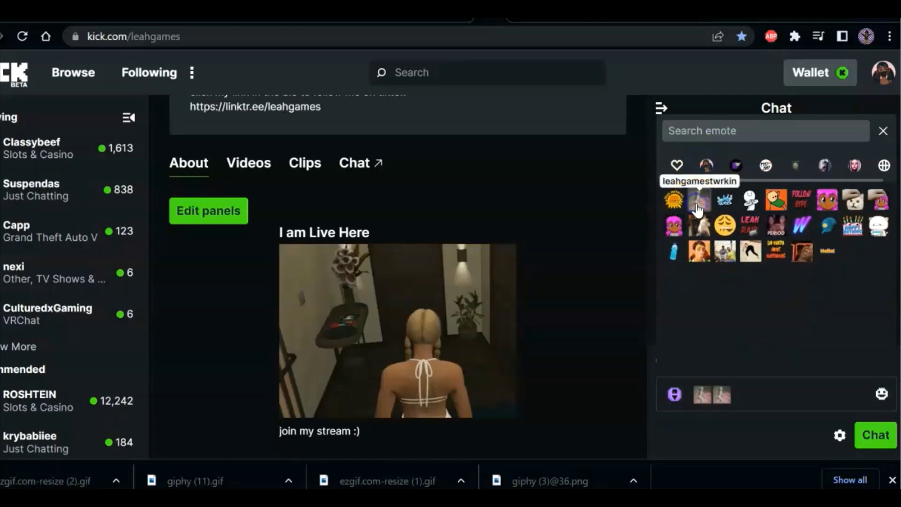
{"action": "left_click", "coordinate": [869, 436]}
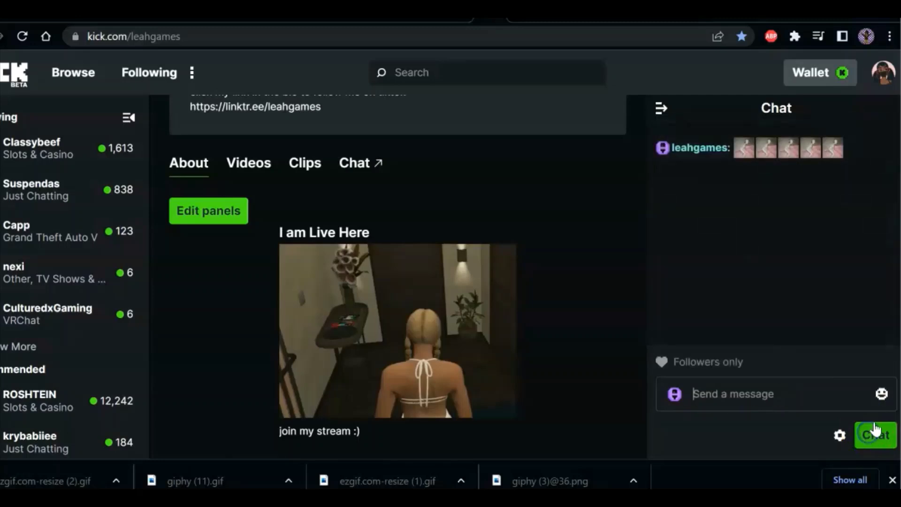
Send a message of five leahgamesyay emotes picked from the channel emotes tab.
{"action": "left_click", "coordinate": [880, 399]}
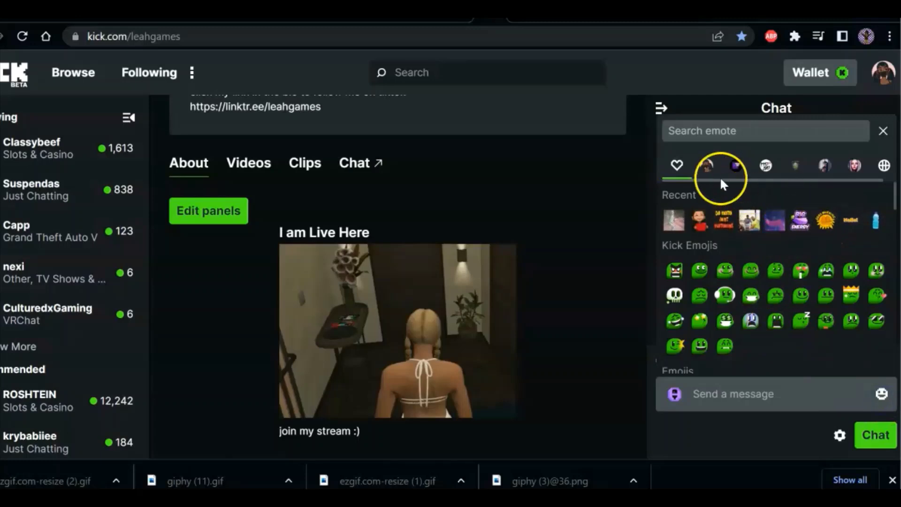
{"action": "left_click", "coordinate": [705, 167]}
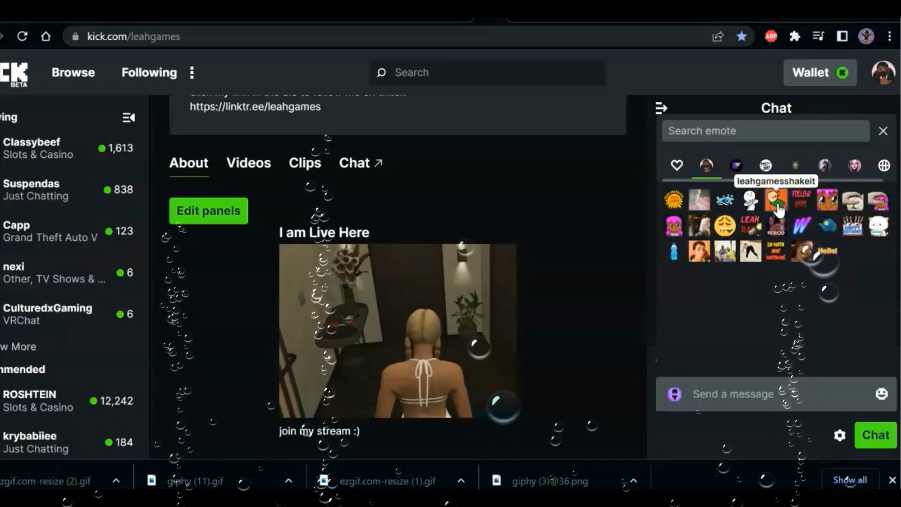
{"action": "left_click", "coordinate": [751, 201]}
{"action": "left_click", "coordinate": [751, 201]}
{"action": "left_click", "coordinate": [750, 201]}
{"action": "left_click", "coordinate": [751, 201]}
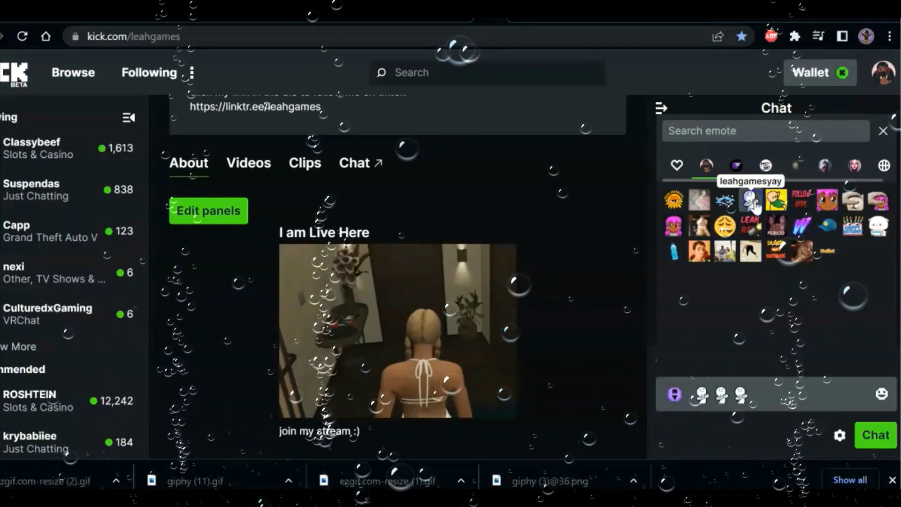
{"action": "left_click", "coordinate": [751, 201]}
{"action": "left_click", "coordinate": [872, 435]}
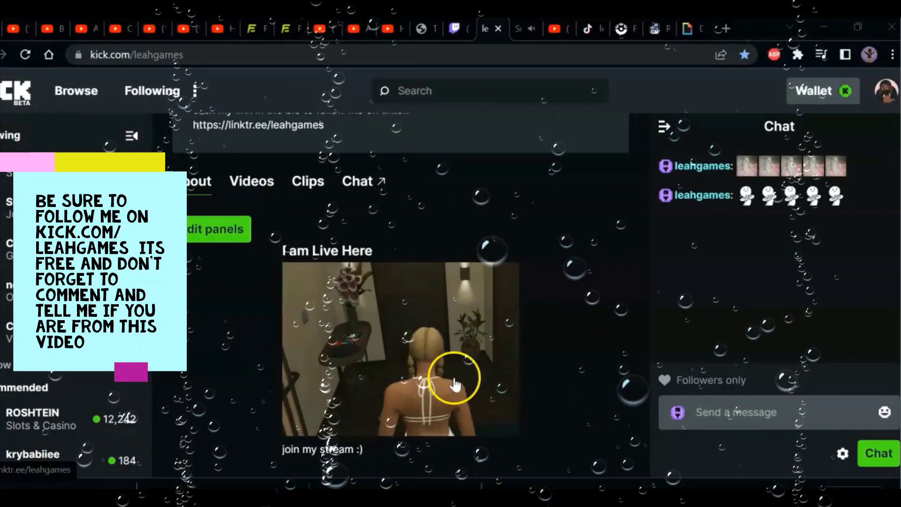
Minimise the browser window to reveal the desktop.
{"action": "left_click", "coordinate": [823, 27]}
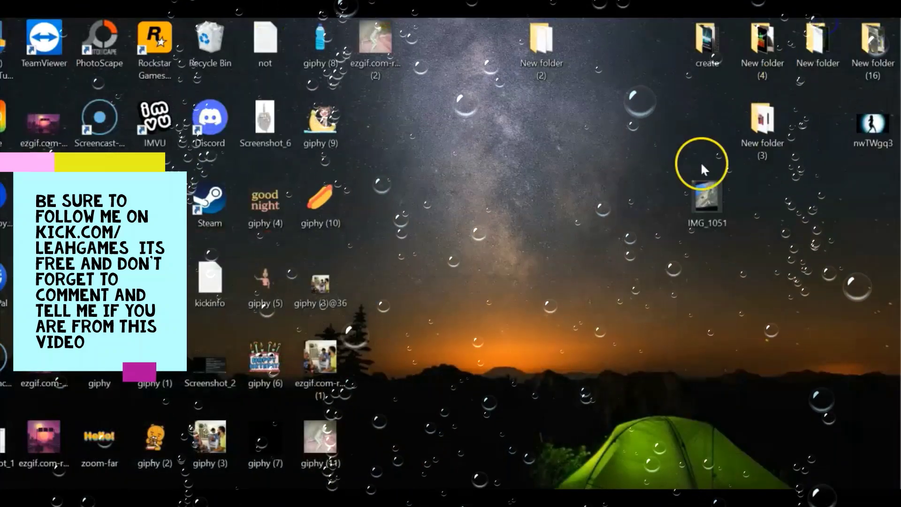